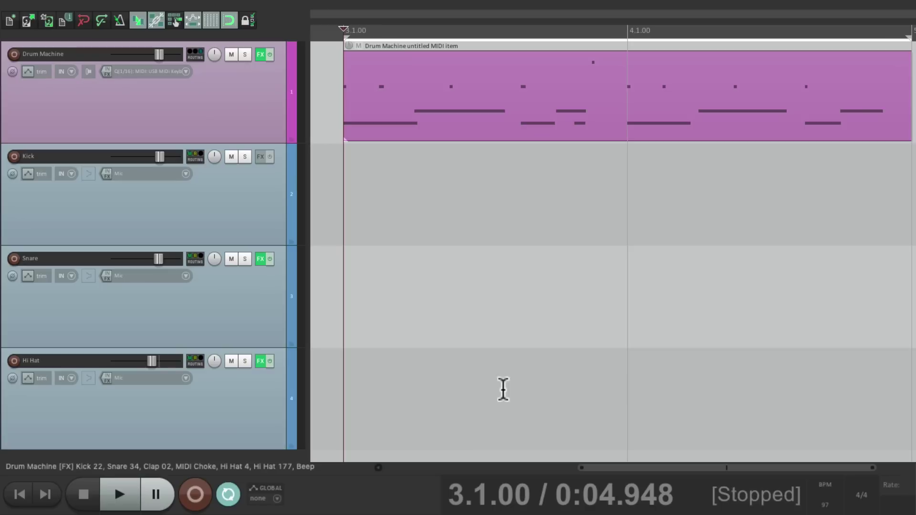
Play the drum machine loop to hear the pattern, and stop playback
key(space)
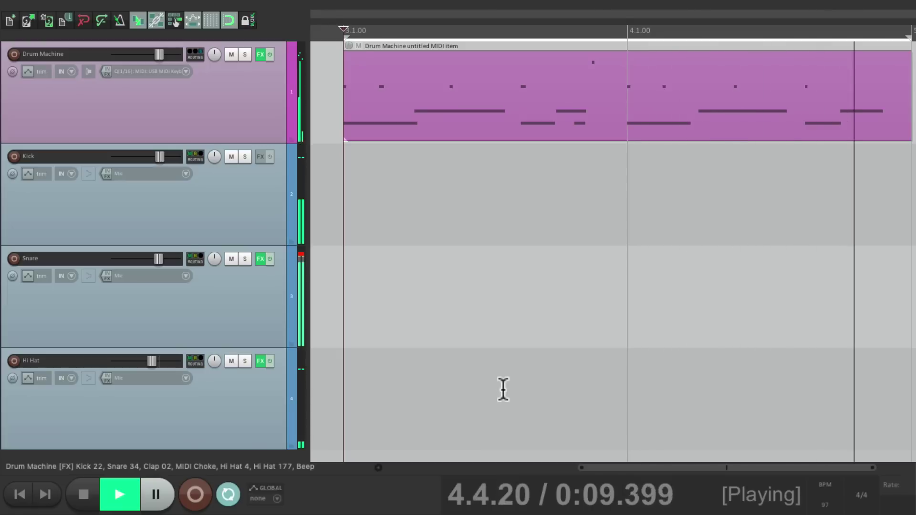
key(space)
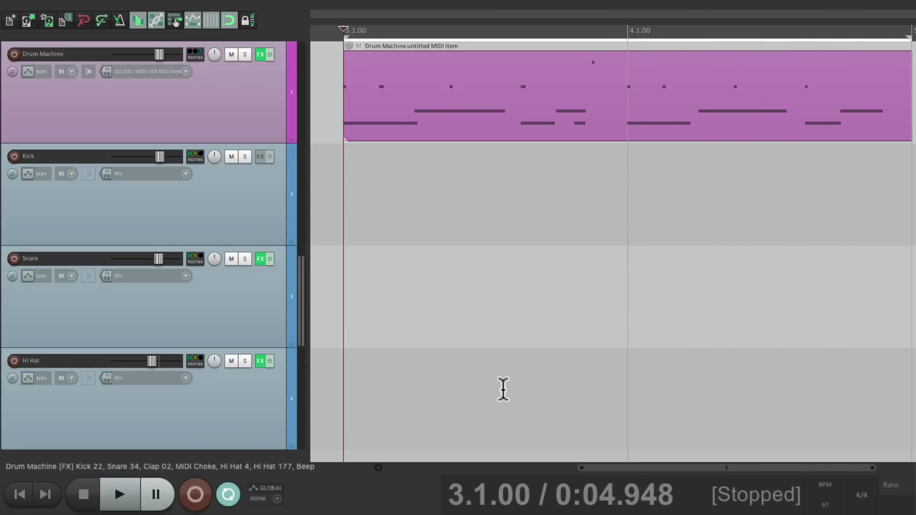
Add a new track, place it above the Drum Machine track and name it "White Noise"
double_click(146, 405)
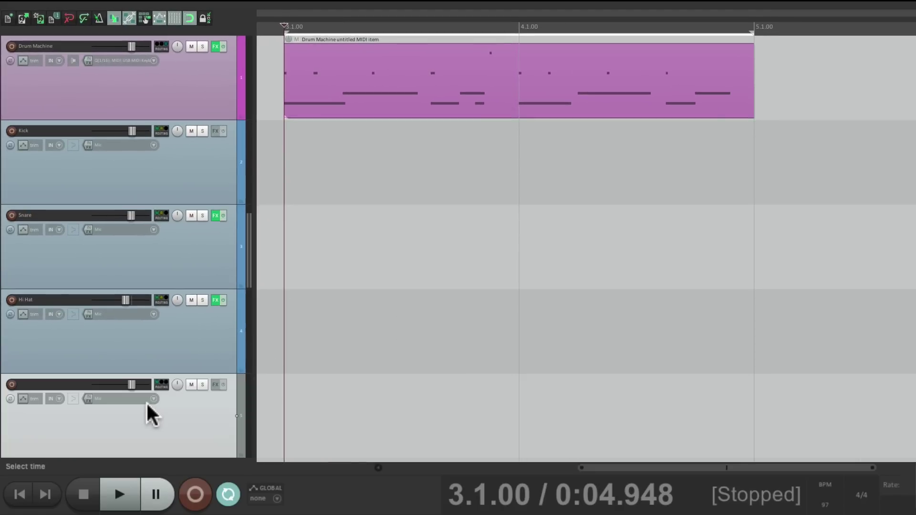
drag(176, 377, 184, 31)
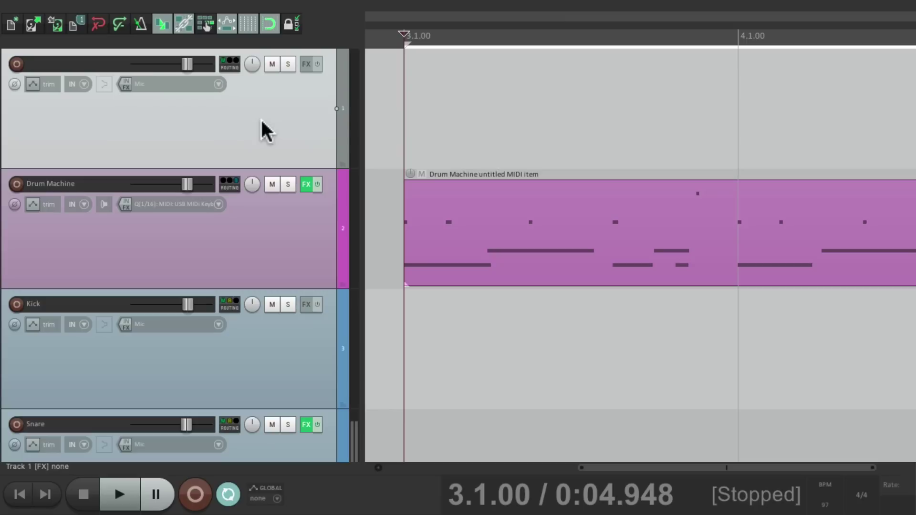
double_click(106, 70)
text(White Noise)
key(Return)
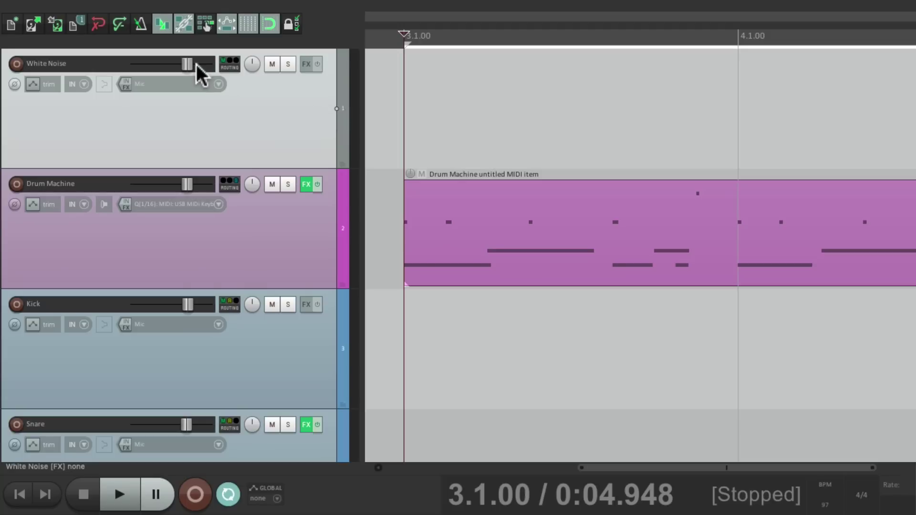
Lower the White Noise track's volume to -inf dB and add the JS: White Noise Generator effect to it
drag(187, 65, 107, 79)
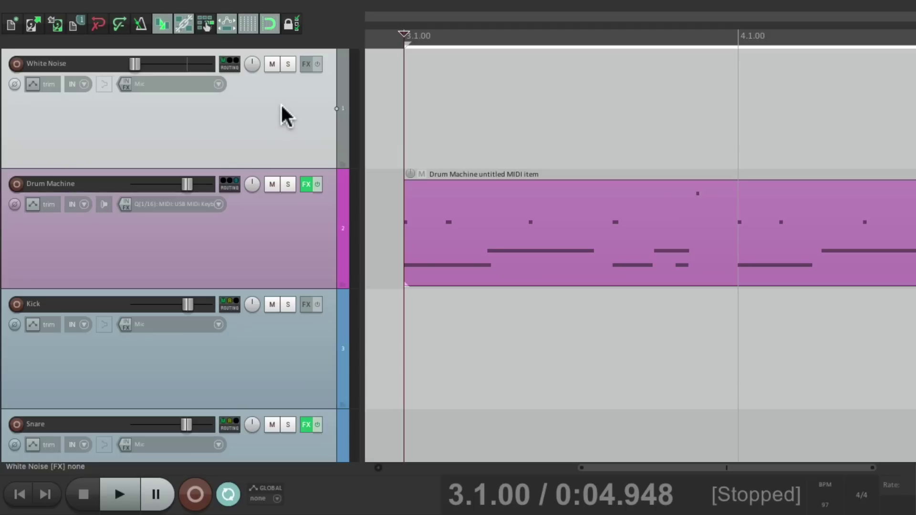
click(305, 64)
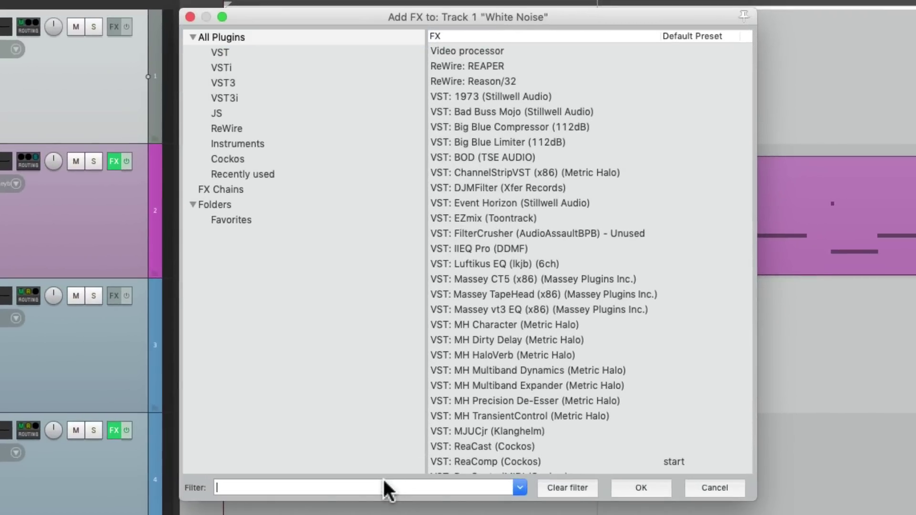
text(white noise)
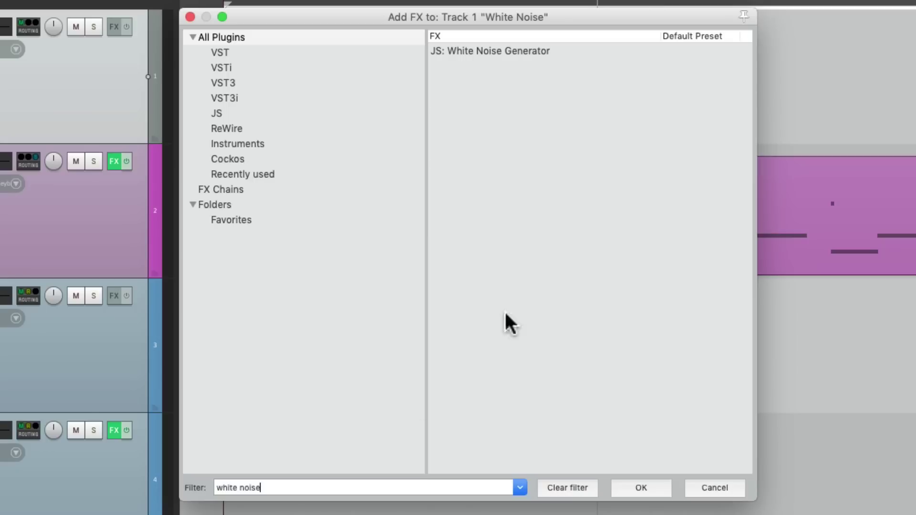
click(565, 53)
double_click(543, 50)
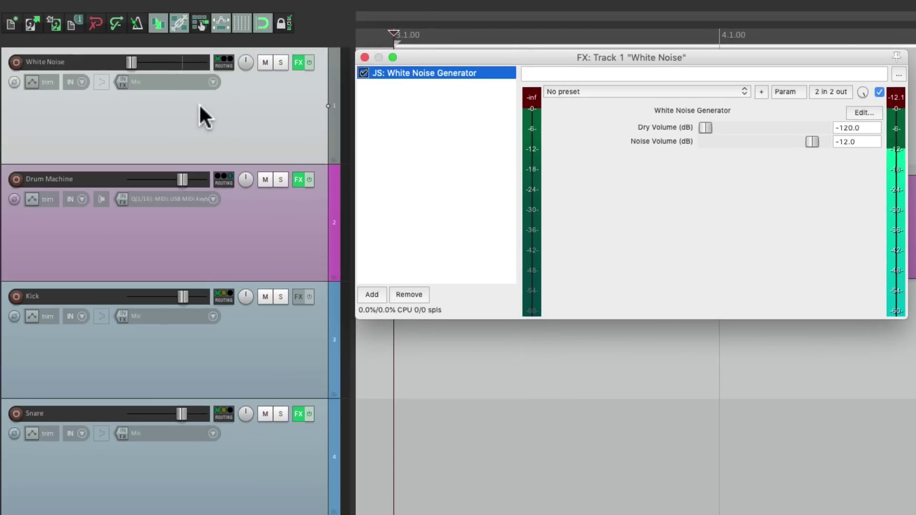
Audition the generated noise by raising the White Noise track's volume slightly, and lower it fully again
mouse_move(131, 60)
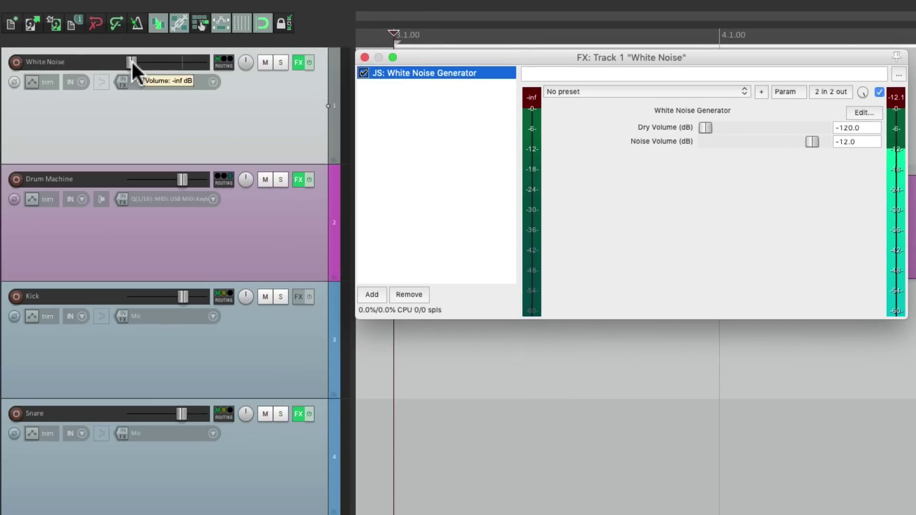
mouse_move(130, 60)
mouse_down()
mouse_move(161, 61)
mouse_move(134, 63)
mouse_up()
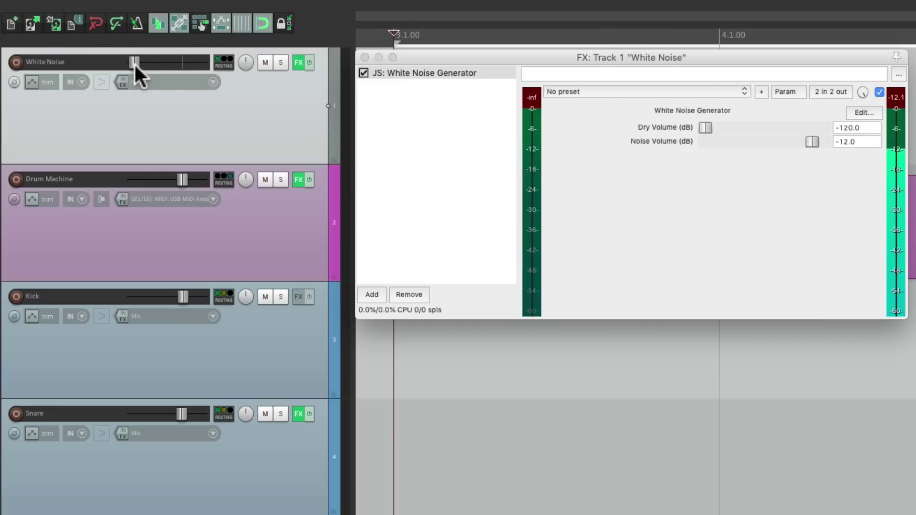
mouse_move(133, 63)
mouse_down()
mouse_move(160, 61)
mouse_move(122, 64)
mouse_up()
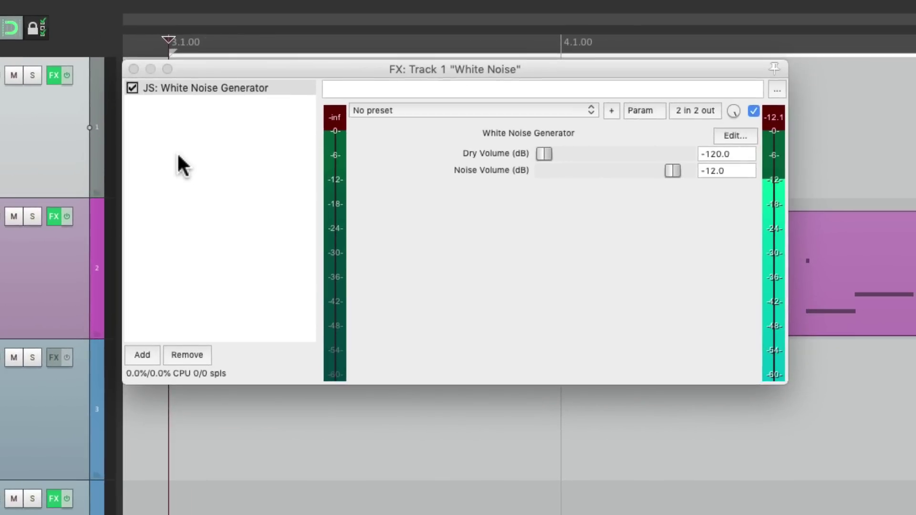
Add the Cockos ReaGate plugin after the White Noise Generator on the White Noise track
double_click(198, 156)
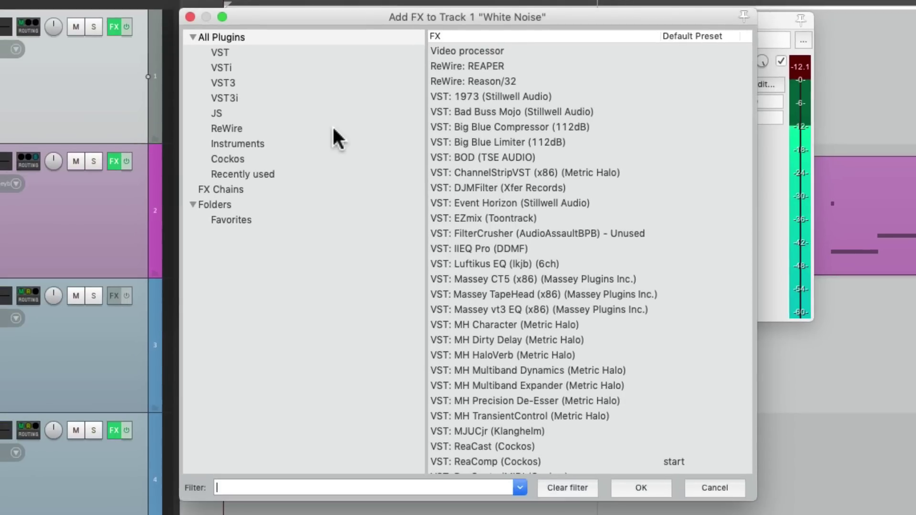
click(248, 159)
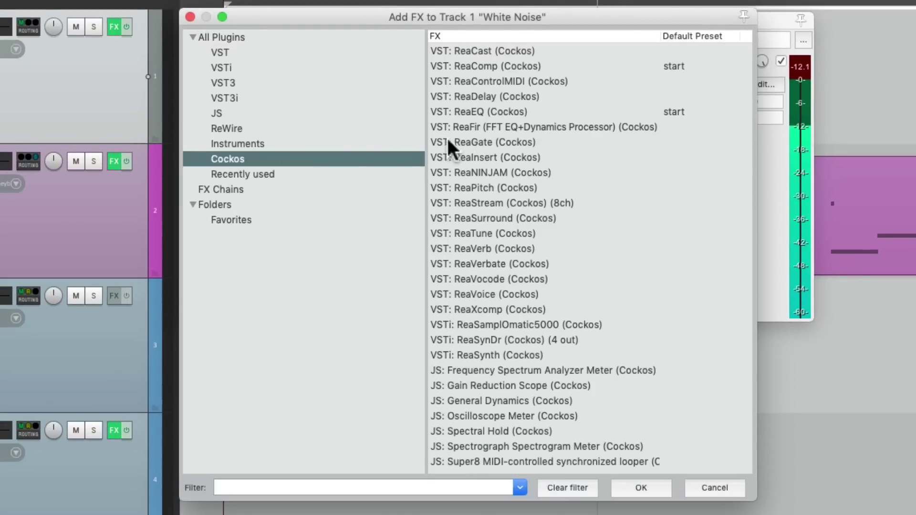
click(504, 142)
double_click(561, 142)
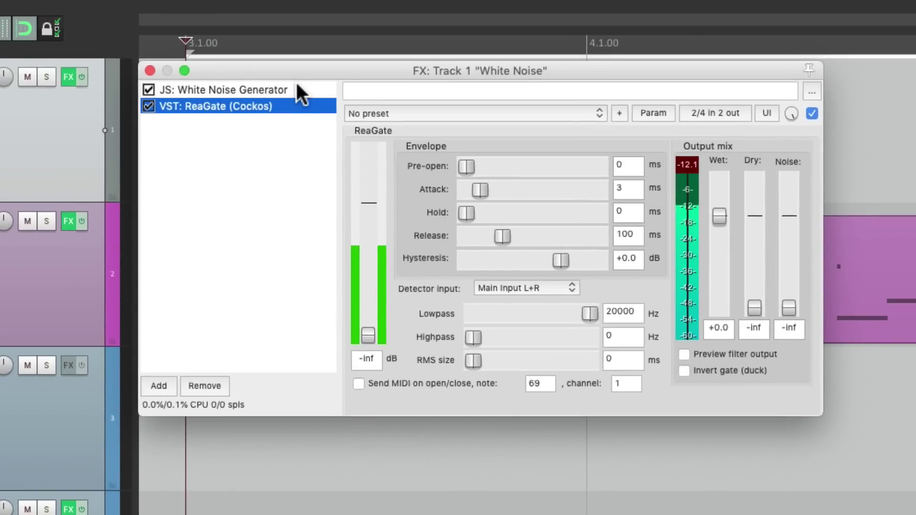
Set ReaGate's threshold to +0.0 dB and its detector input to Auxiliary Input L+R
double_click(371, 331)
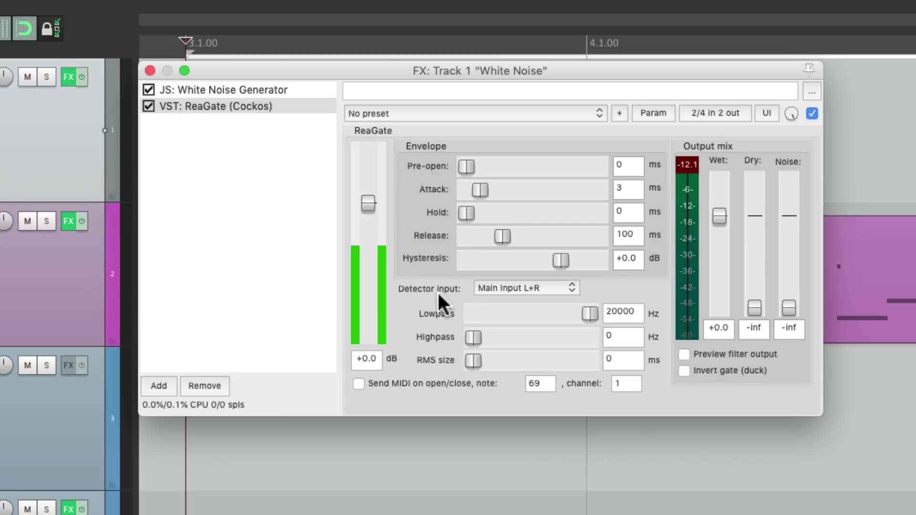
click(520, 288)
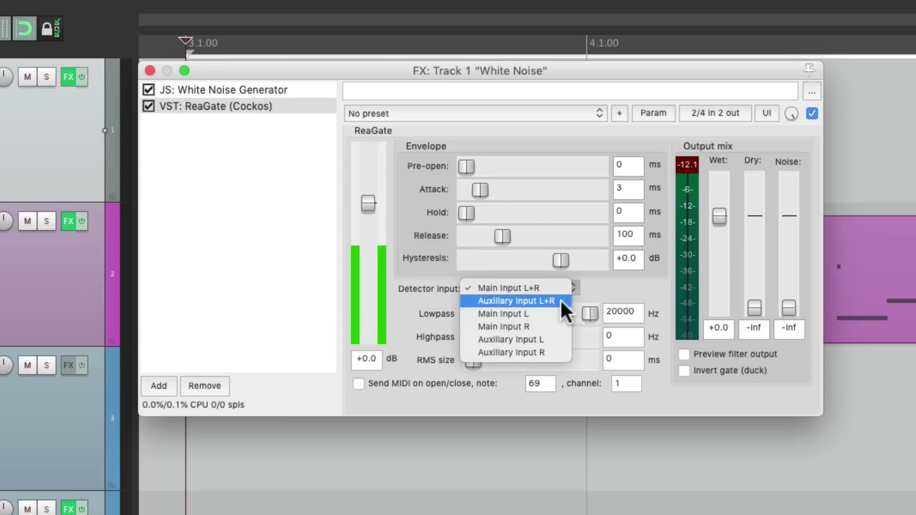
click(520, 301)
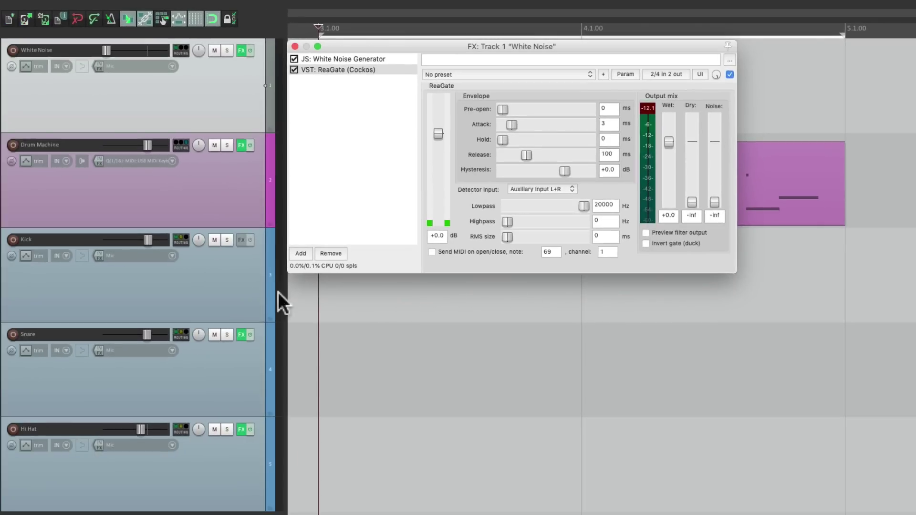
Create a send from the Snare track's channels 1/2 to channels 3/4 of the White Noise track to feed ReaGate
mouse_move(180, 336)
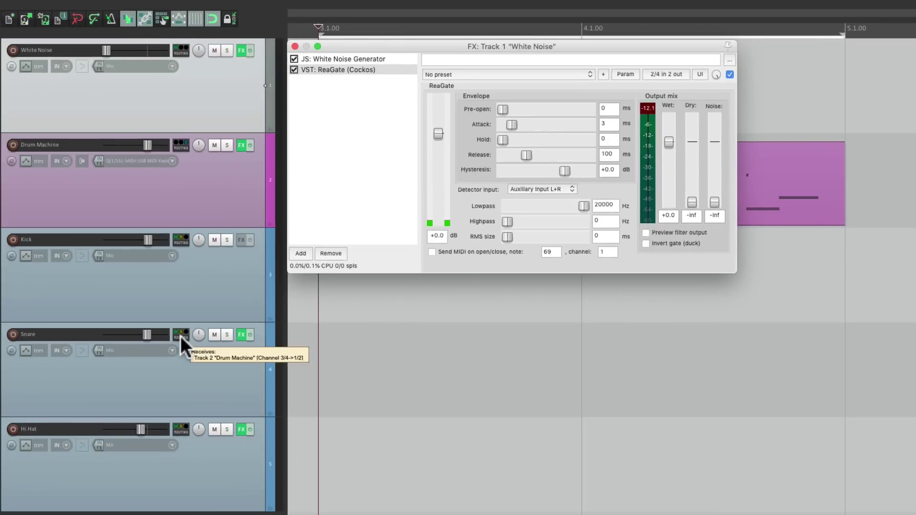
drag(181, 336, 395, 168)
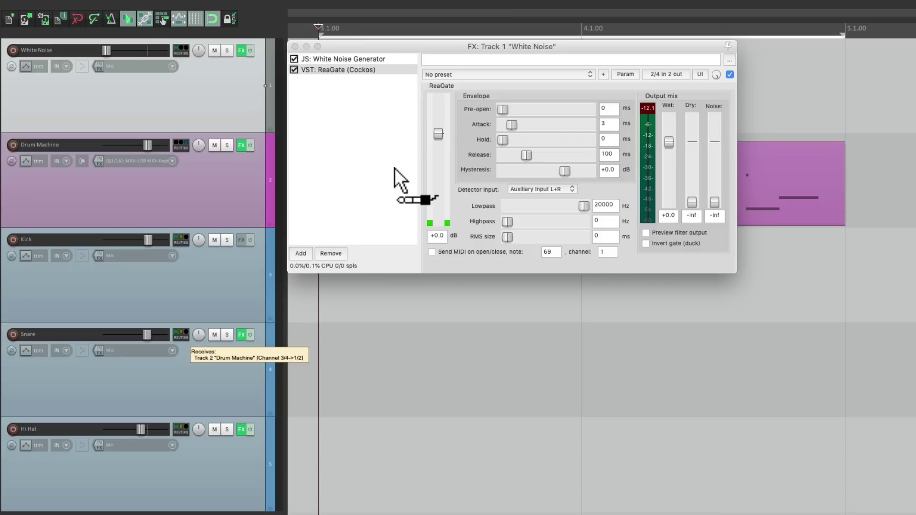
drag(394, 168, 394, 168)
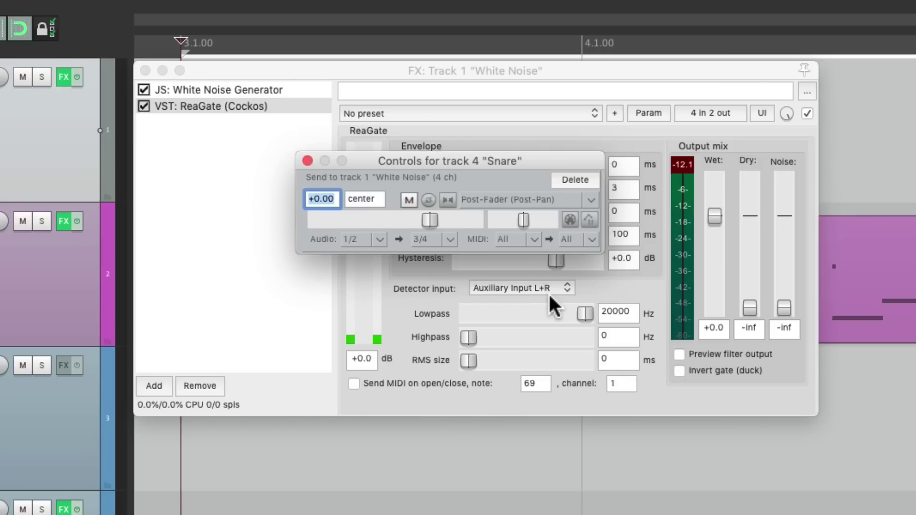
click(306, 161)
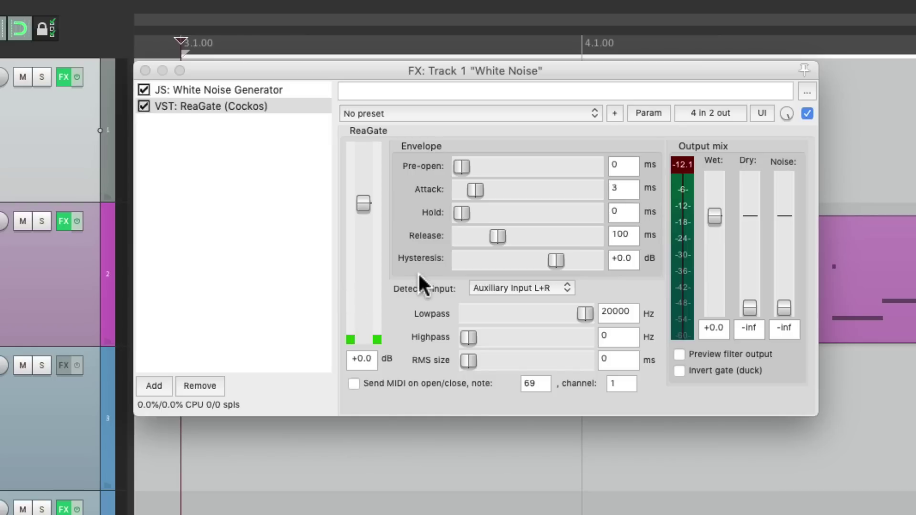
Play the loop to check ReaGate's response to the snare, and reset the White Noise track's volume to its default level
key(space)
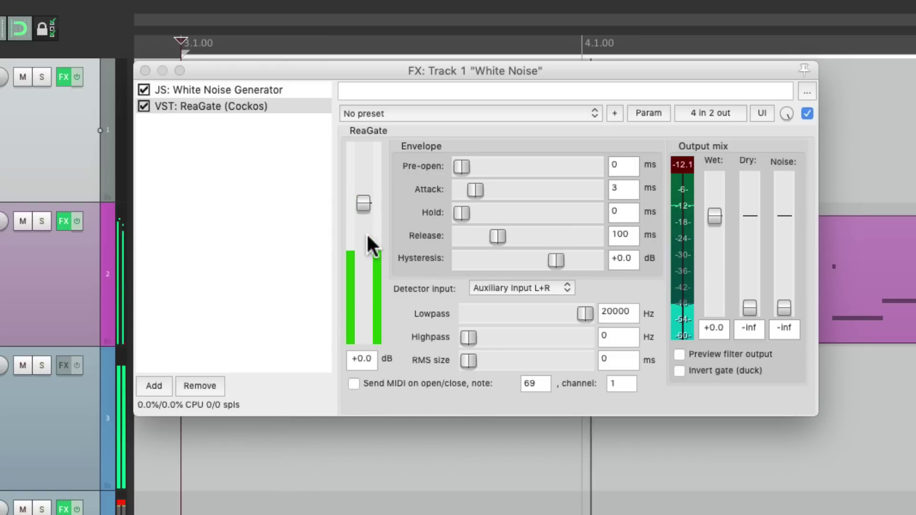
key(space)
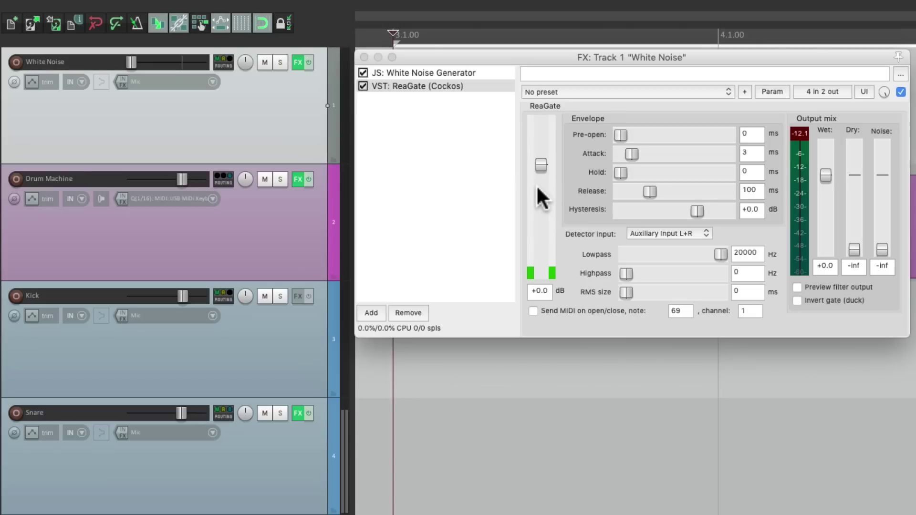
double_click(129, 63)
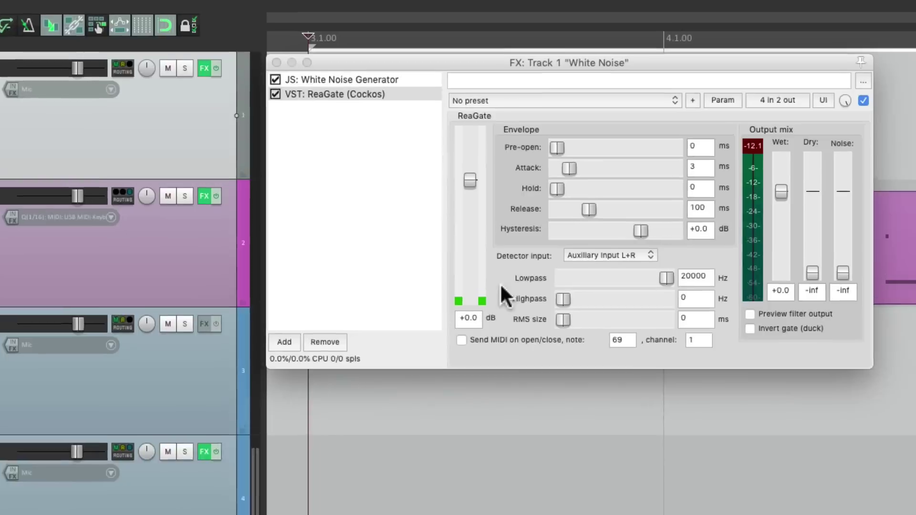
Listen to the gated noise with the whole drum mix, and with the White Noise track soloed
key(space)
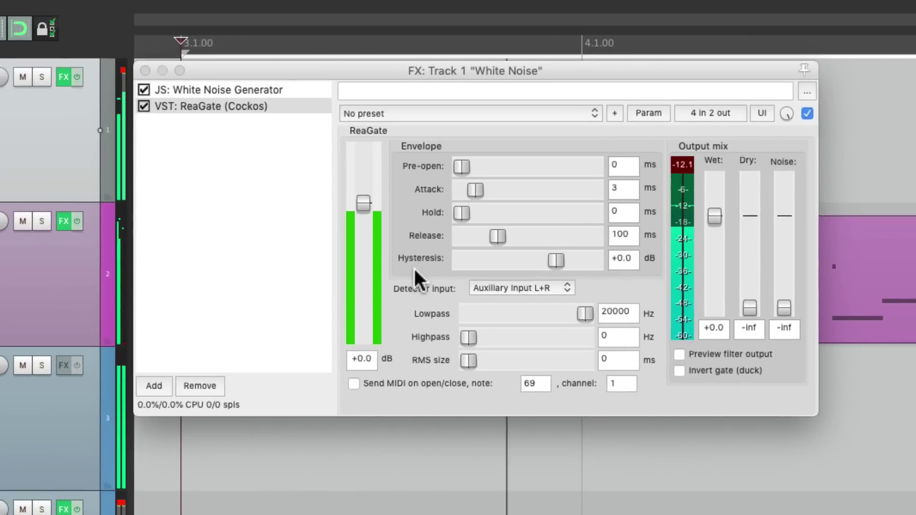
key(space)
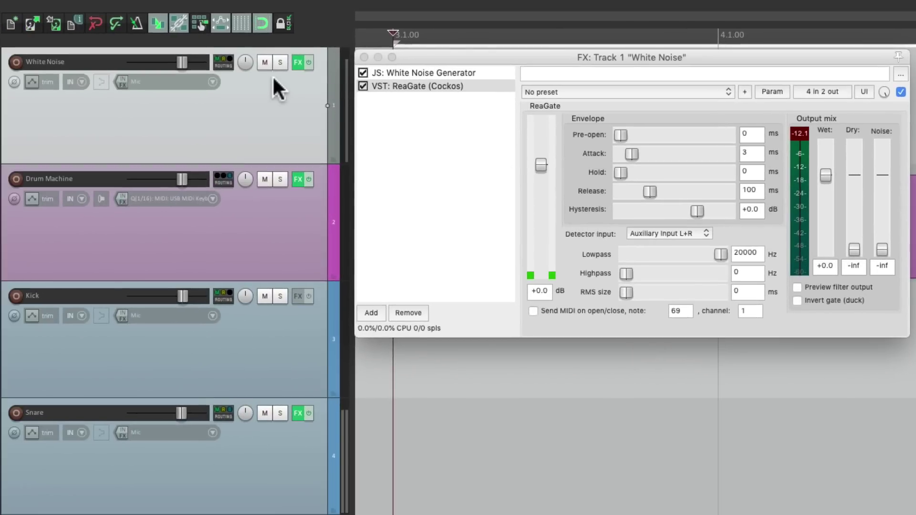
click(280, 62)
key(space)
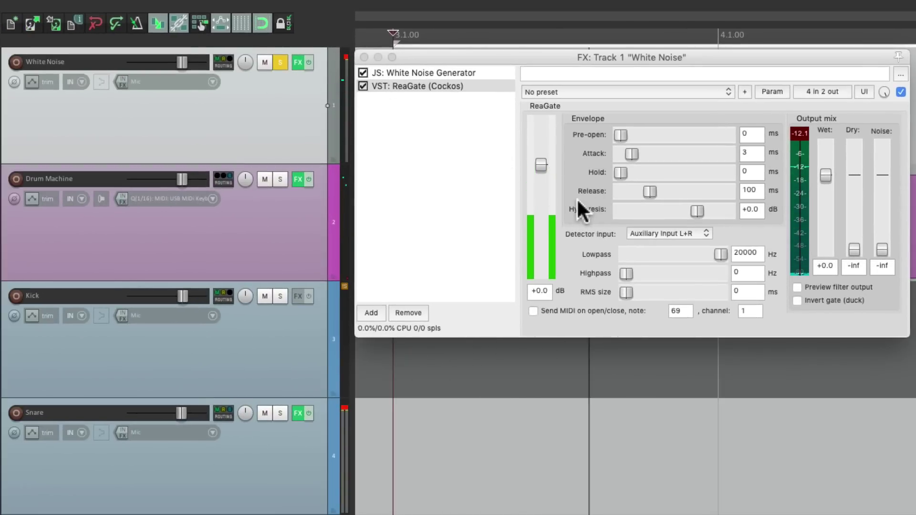
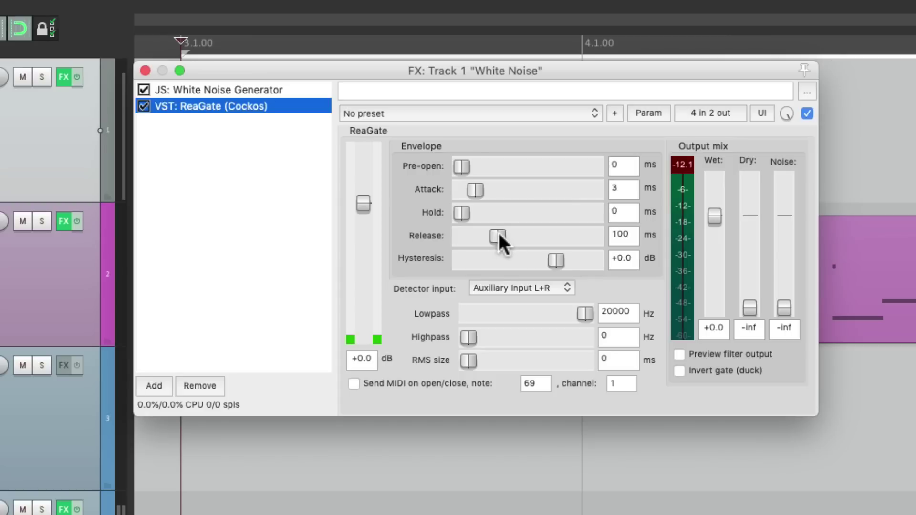
Try a longer ReaGate release of 522 ms and then 459 ms, with the wet level at -6.2 dB
drag(497, 231, 524, 234)
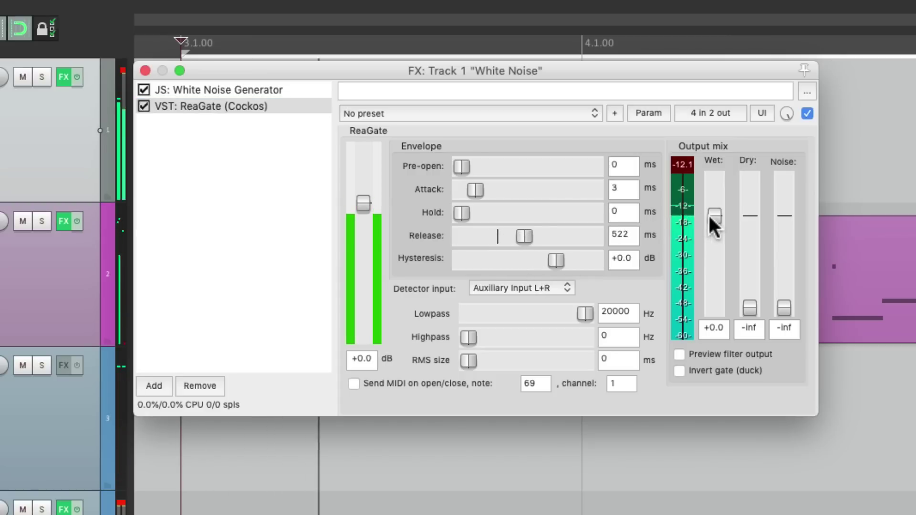
drag(708, 214, 710, 230)
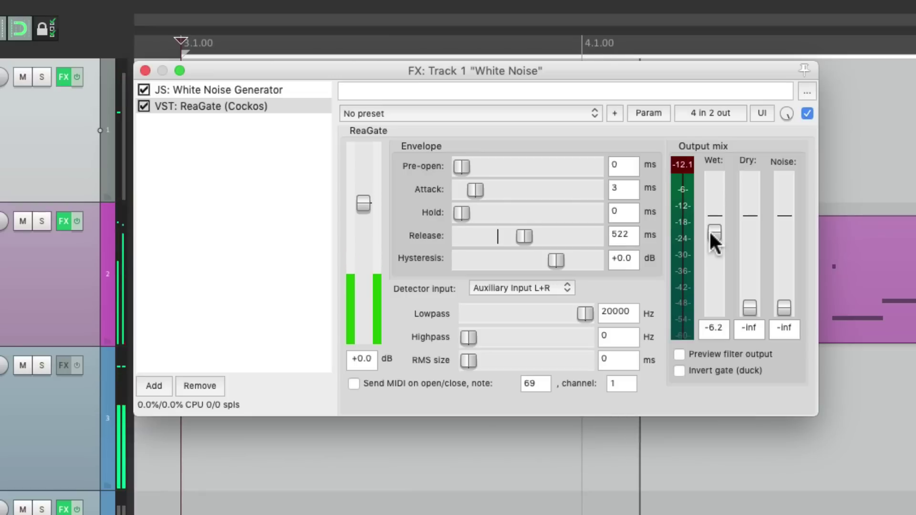
drag(526, 239, 521, 239)
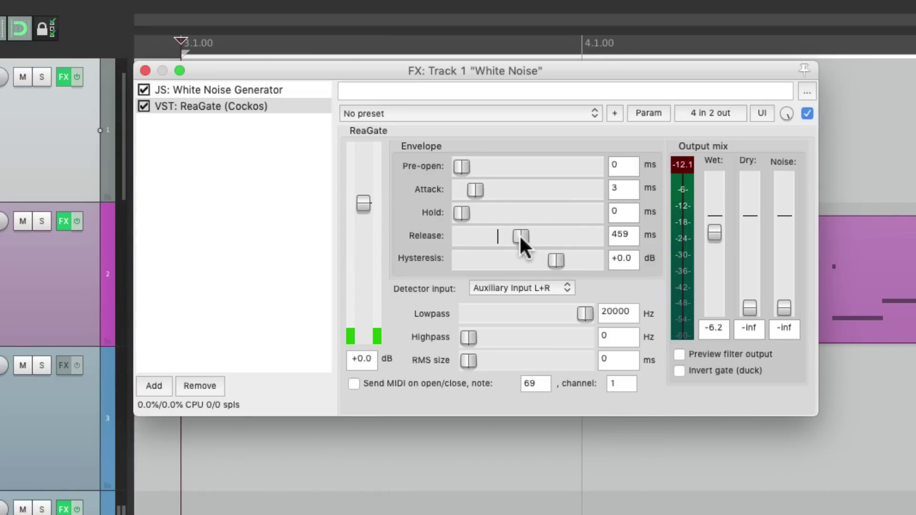
Set ReaGate's release to 4 ms and its wet level to +0.0 dB, briefly auditioning the White Noise track in solo
drag(519, 234, 468, 236)
double_click(714, 233)
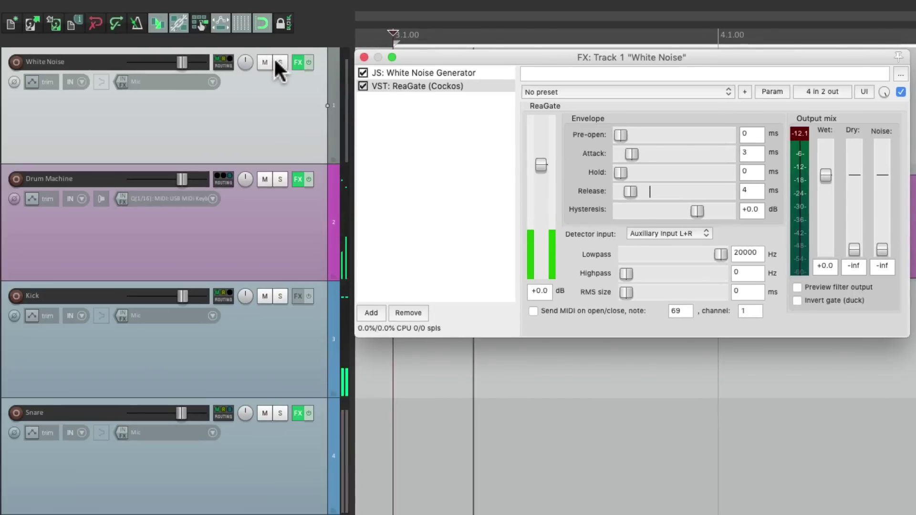
click(276, 58)
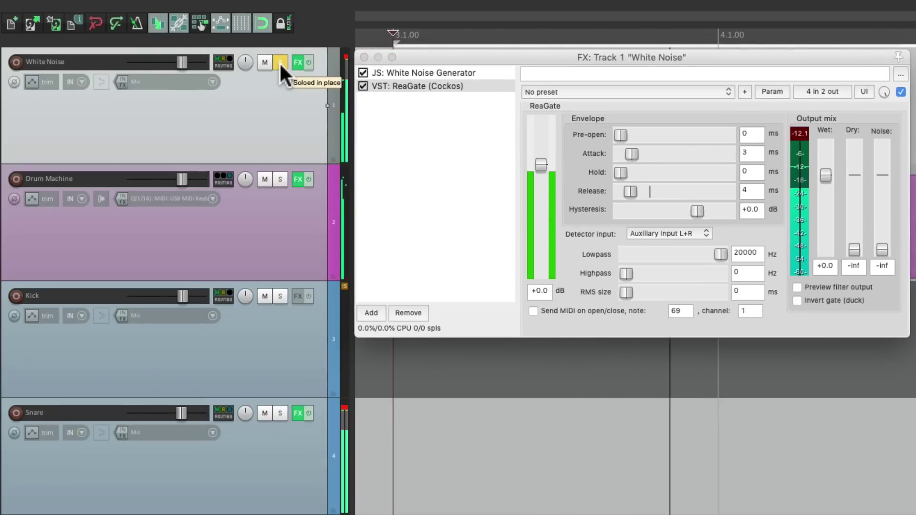
click(280, 63)
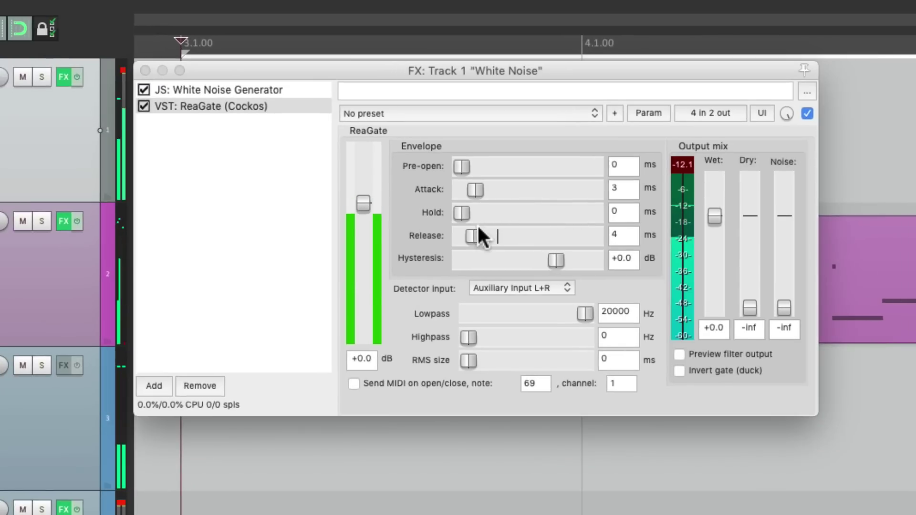
Try a slow ReaGate attack of 50 ms and then 56 ms, with the release at 100 ms and the wet level at -3.5 dB
drag(471, 232, 493, 234)
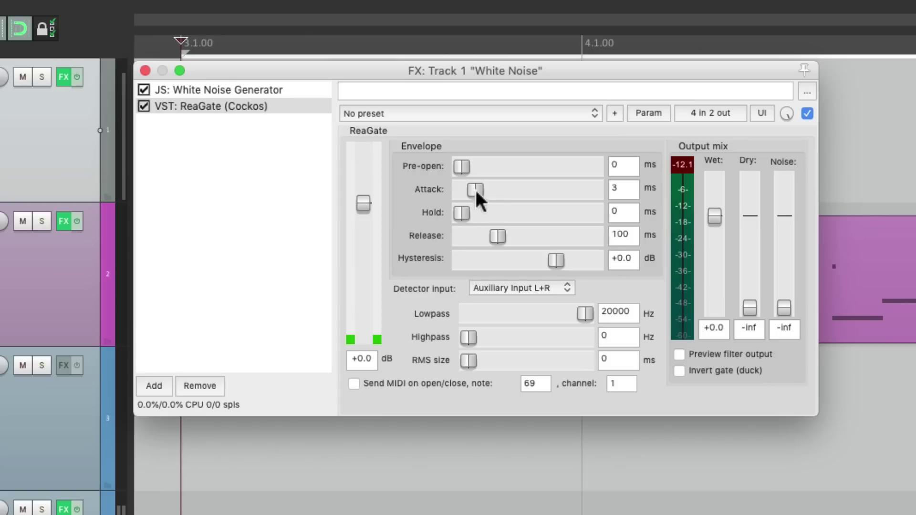
drag(474, 187, 509, 189)
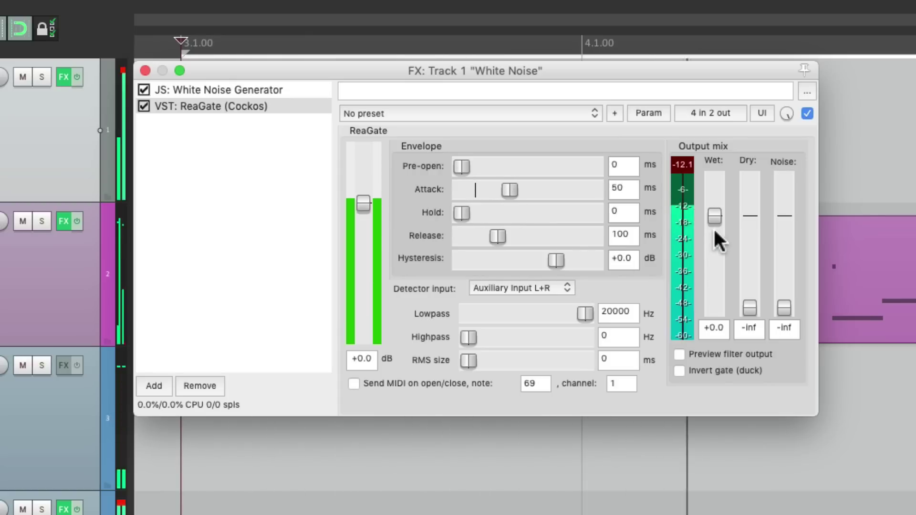
drag(713, 214, 713, 223)
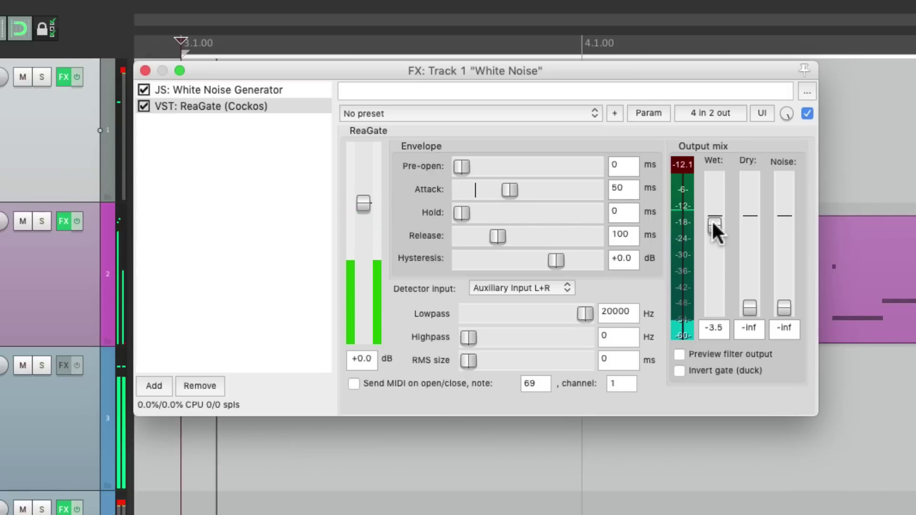
drag(509, 190, 513, 190)
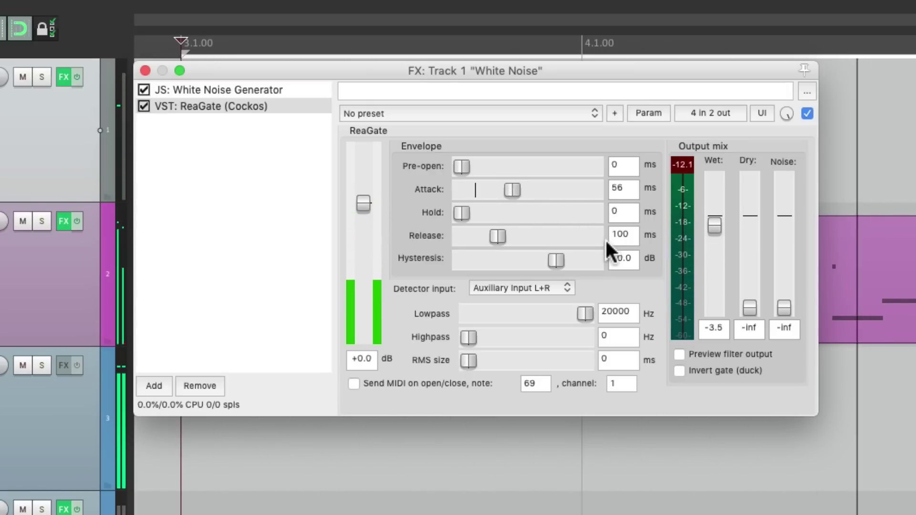
Try a 0 ms ReaGate attack with a 23 ms release, and raise the wet level to +4.5 dB
drag(508, 191, 460, 191)
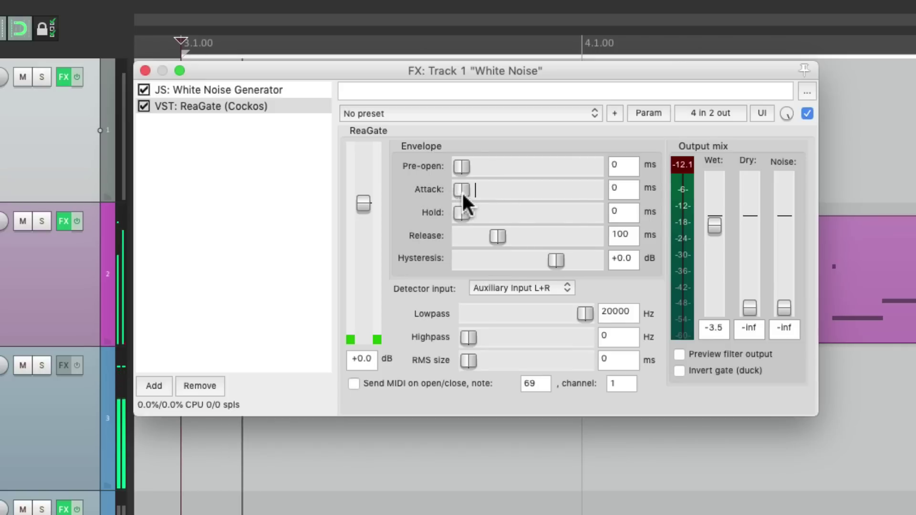
double_click(716, 221)
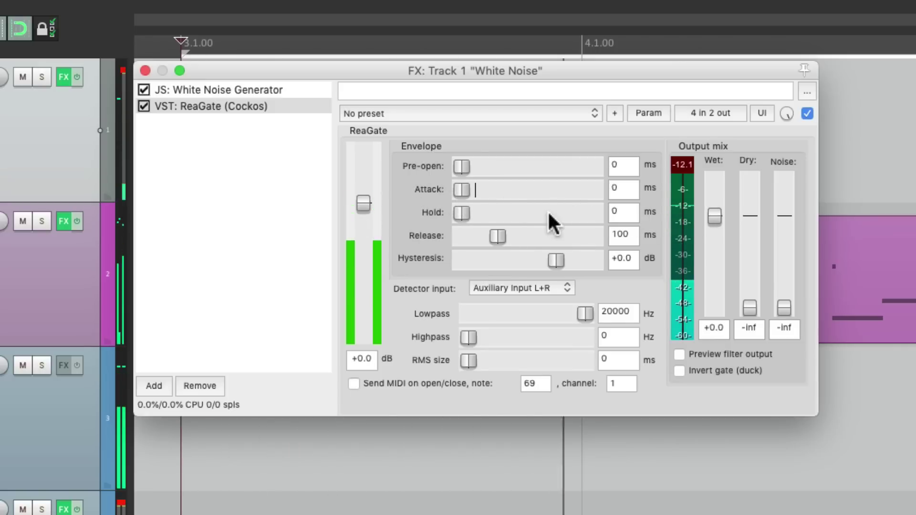
drag(499, 234, 485, 236)
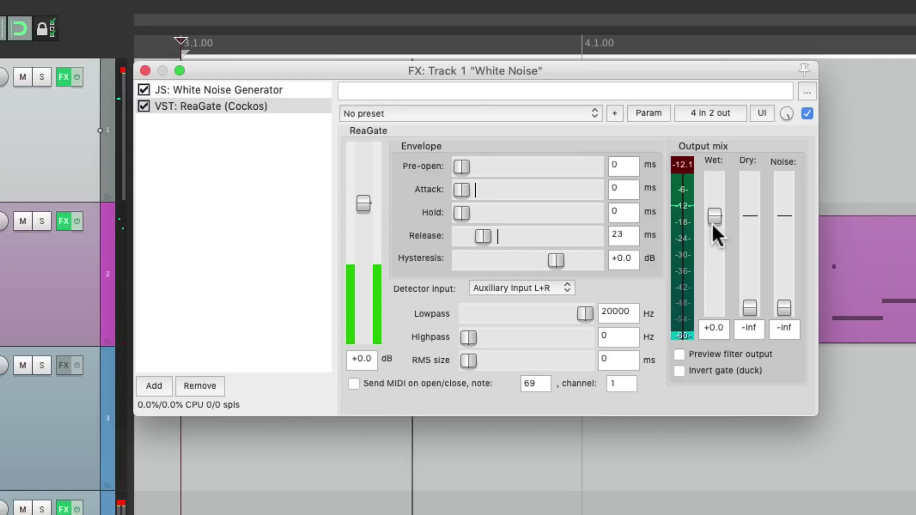
drag(715, 214, 715, 202)
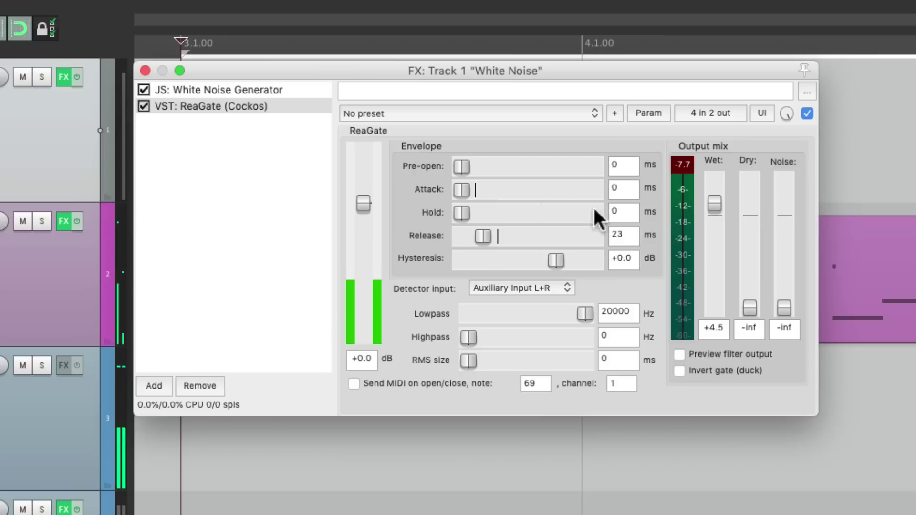
Lower ReaGate's threshold to -5.4 dB, set the release to 18 ms, and return the wet level to +0.0 dB after trying +2.4 dB
mouse_move(366, 205)
mouse_down()
mouse_move(367, 233)
mouse_move(364, 223)
mouse_up()
double_click(713, 205)
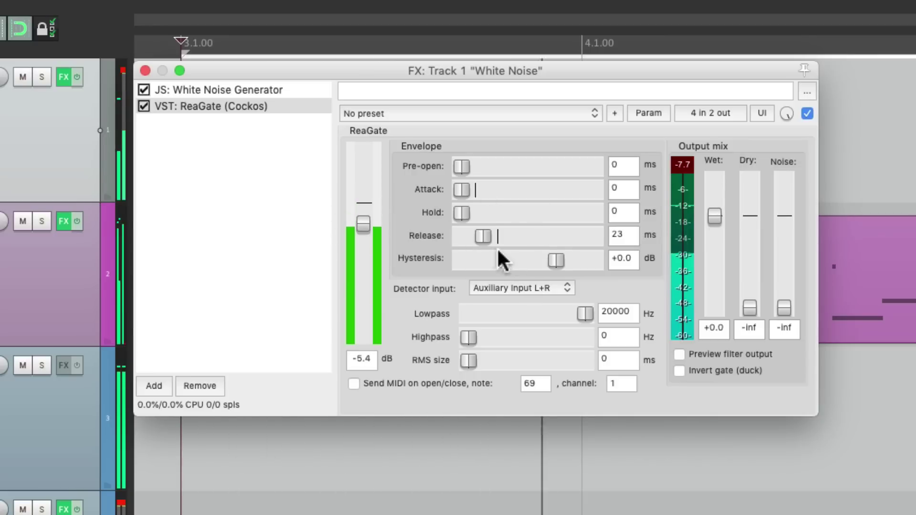
drag(481, 234, 479, 234)
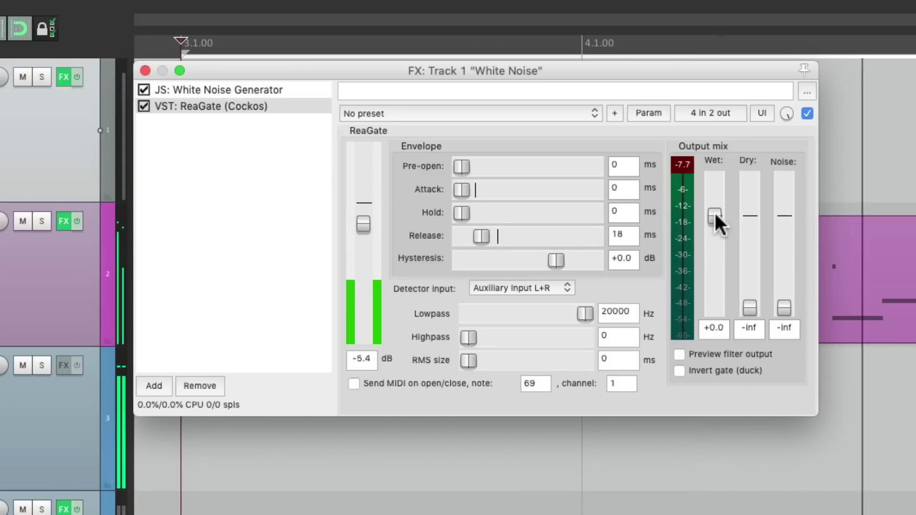
drag(714, 213, 714, 206)
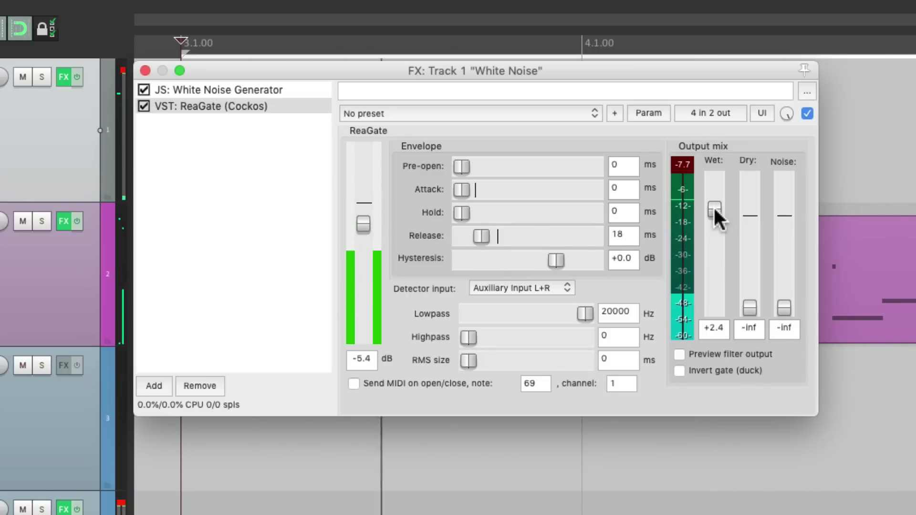
double_click(714, 206)
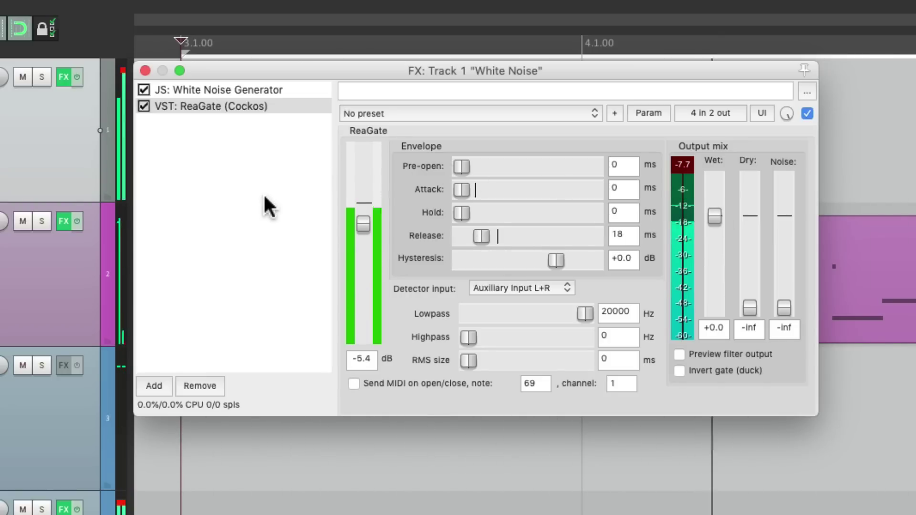
Compare the snare with the White Noise Generator bypassed and enabled again, and stop playback
click(143, 90)
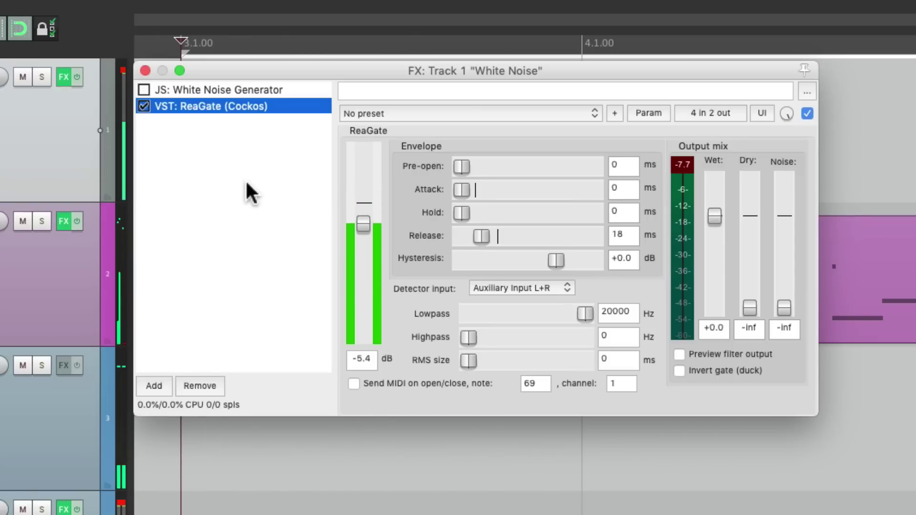
click(143, 91)
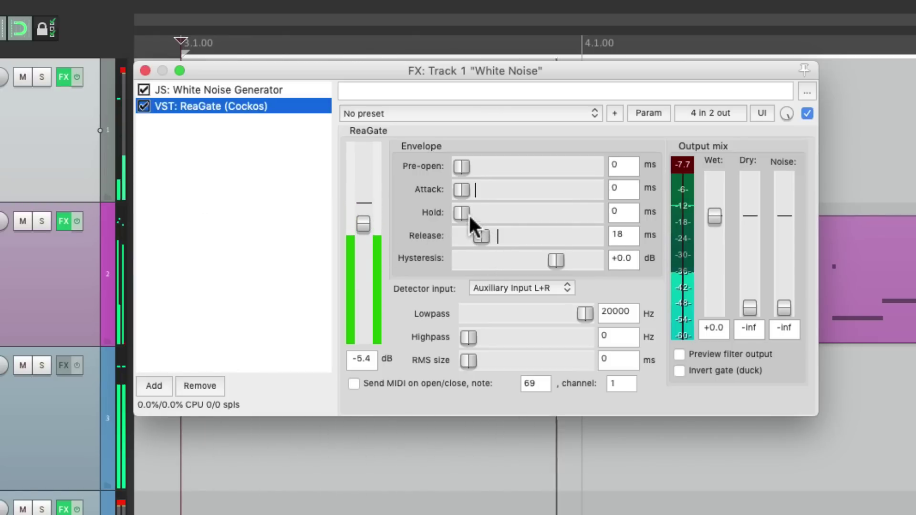
key(space)
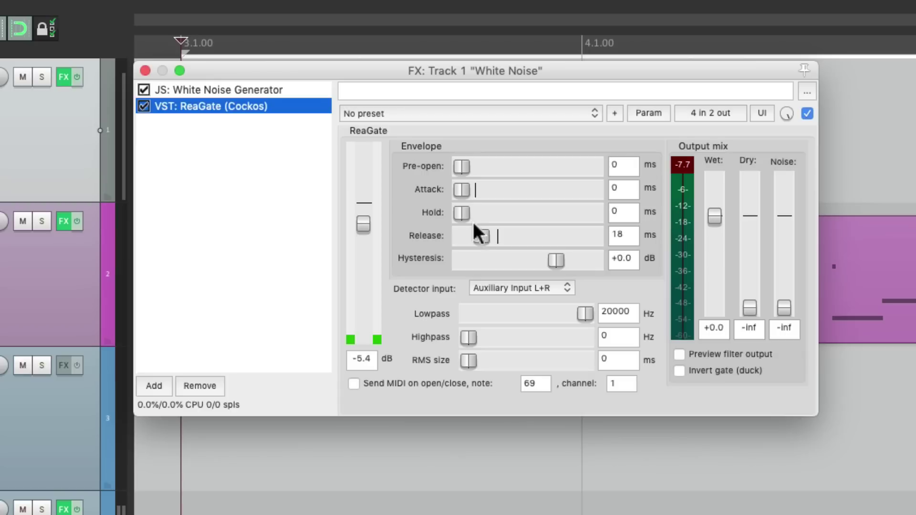
Try ReaGate hold times of 47, 37 and 39 ms during playback, with a 0 ms release and a wet level of -1.6 dB
click(465, 237)
drag(461, 210, 496, 214)
key(space)
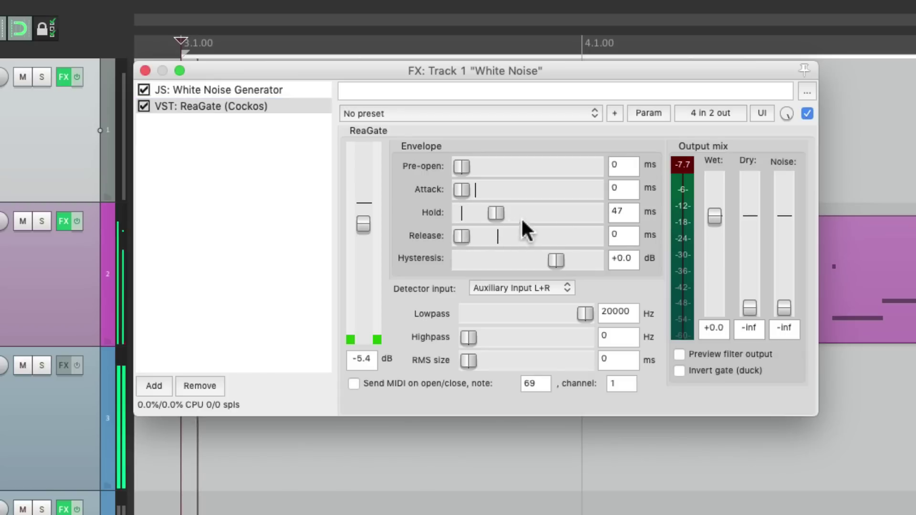
drag(712, 215, 712, 222)
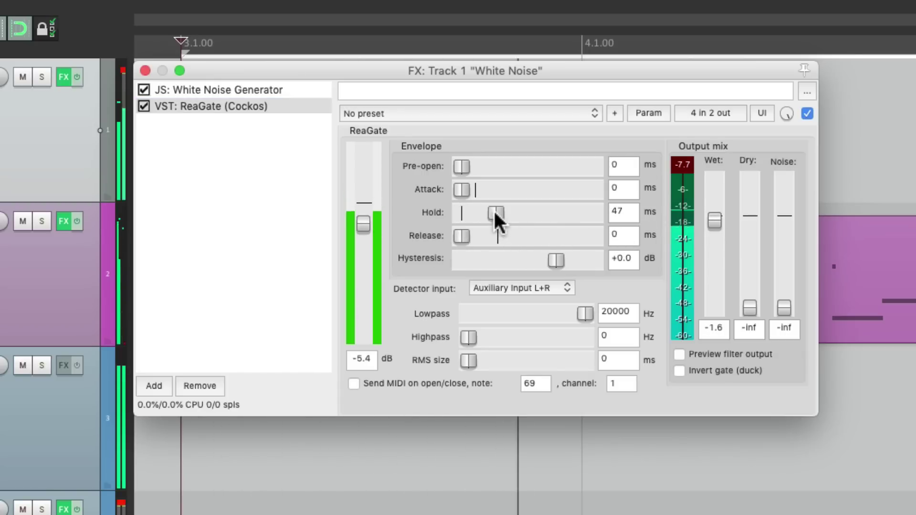
drag(493, 210, 490, 211)
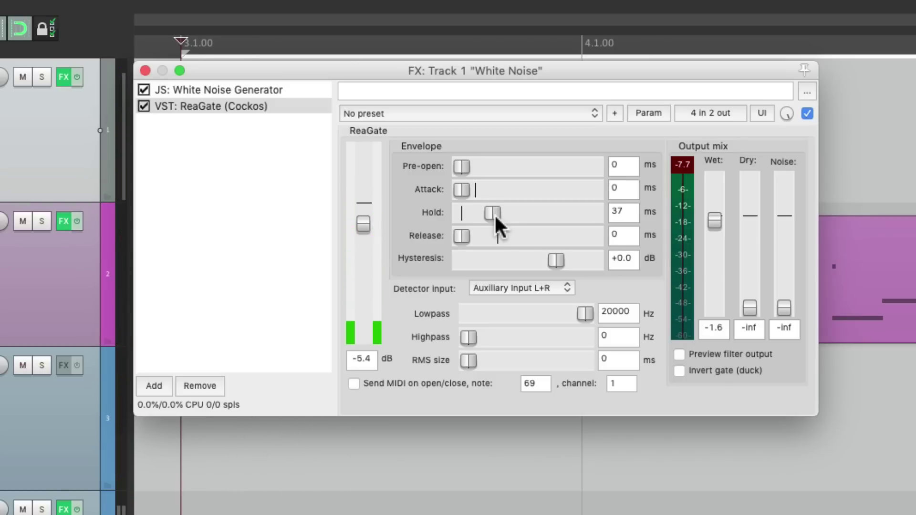
scroll(494, 212, up, 2)
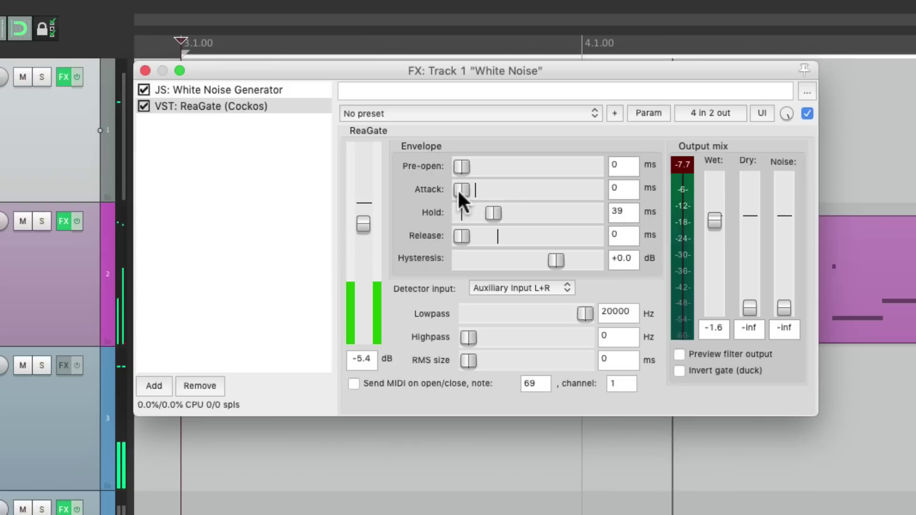
Try a 3 ms attack with the hold reduced to 0 ms, a 79 ms release and a wet level of +0.0 dB
scroll(455, 187, up, 3)
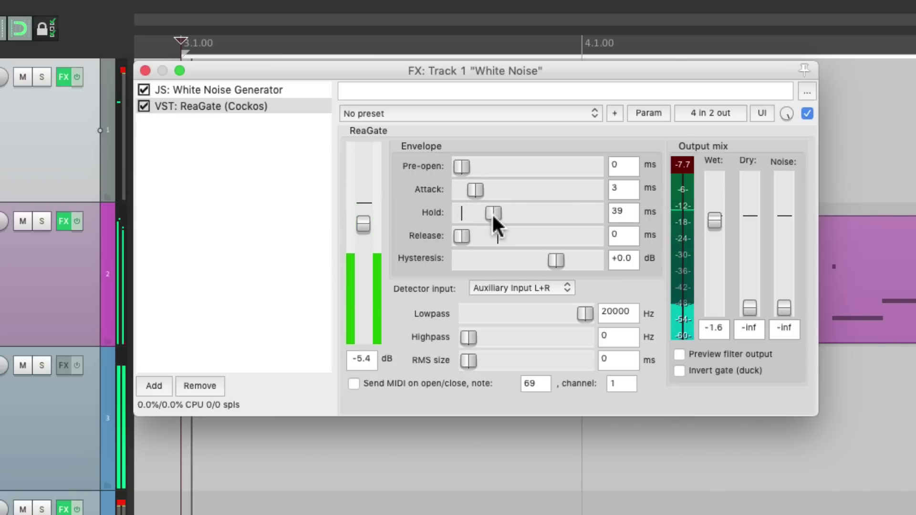
scroll(492, 213, down, 13)
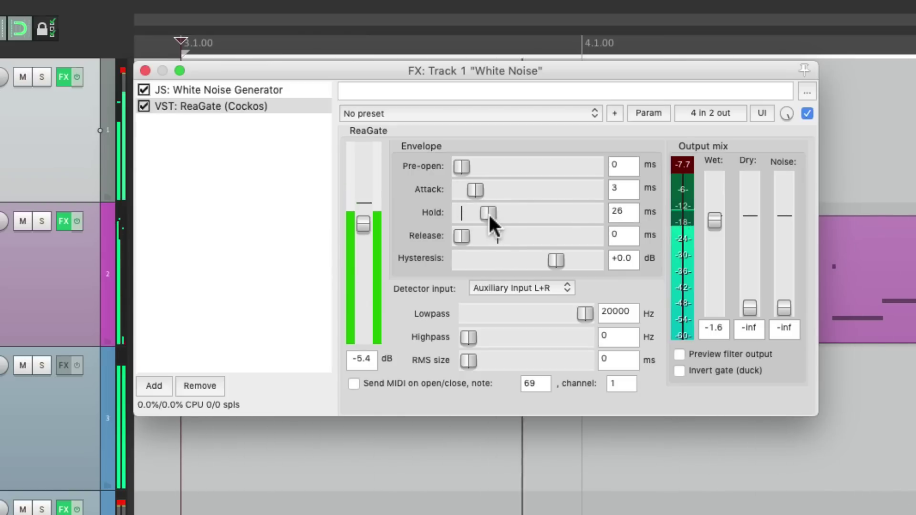
scroll(488, 213, down, 20)
drag(474, 226, 495, 237)
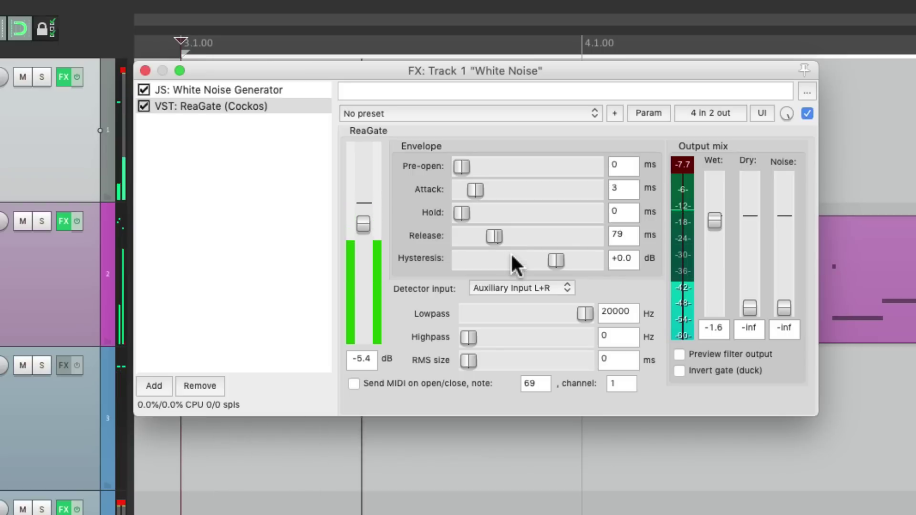
drag(717, 225, 715, 241)
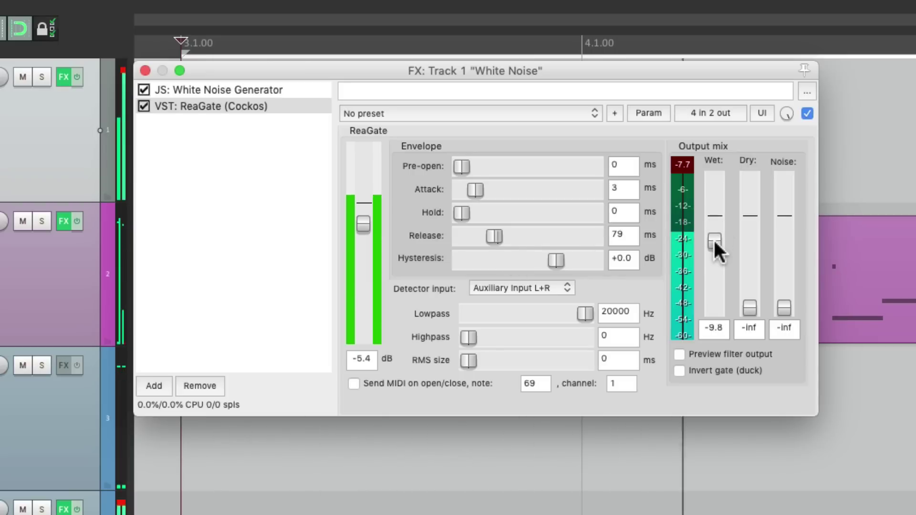
double_click(715, 241)
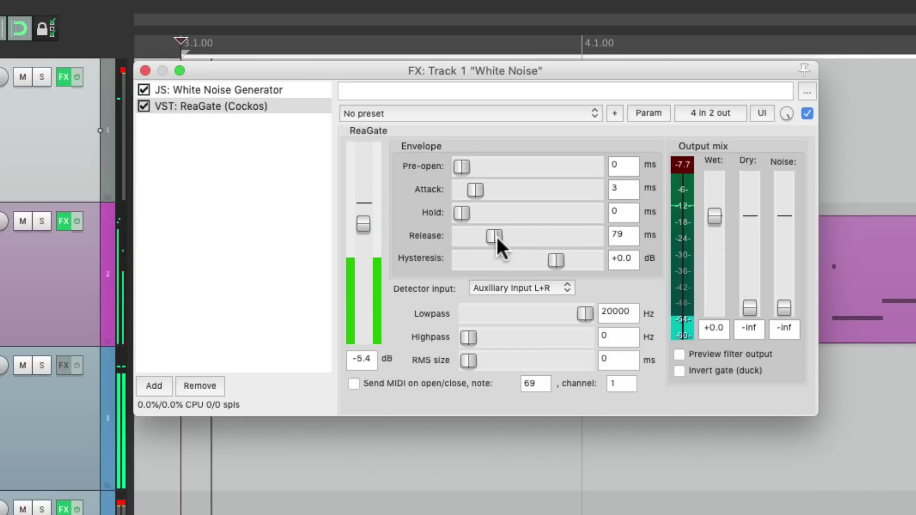
Try a ReaGate release of 10 ms and then 5 ms, with the attack at 6 ms and the hold at 11 ms
drag(496, 236, 474, 237)
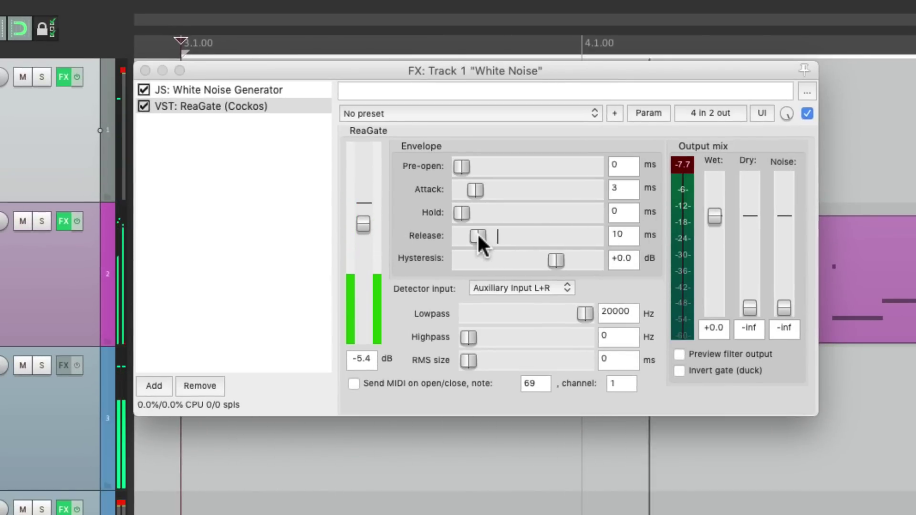
mouse_move(477, 232)
mouse_down()
mouse_move(508, 233)
mouse_move(474, 239)
mouse_up()
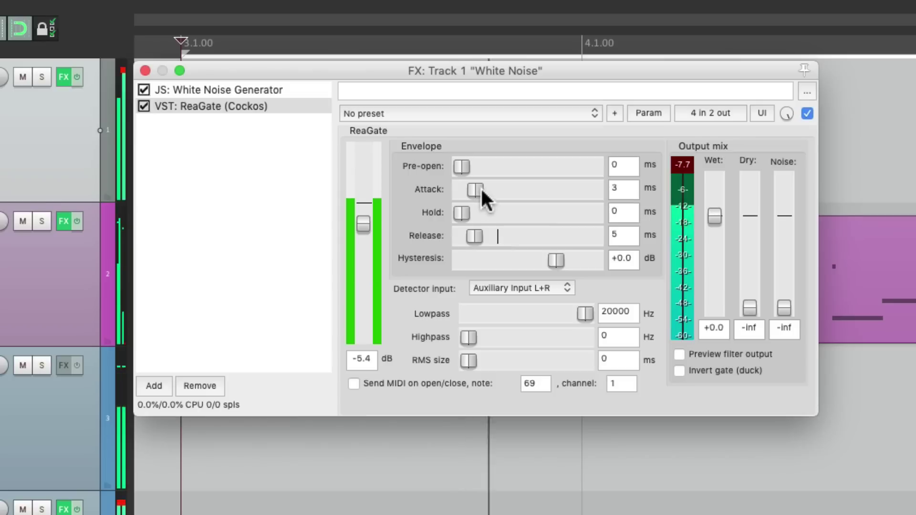
drag(480, 187, 481, 212)
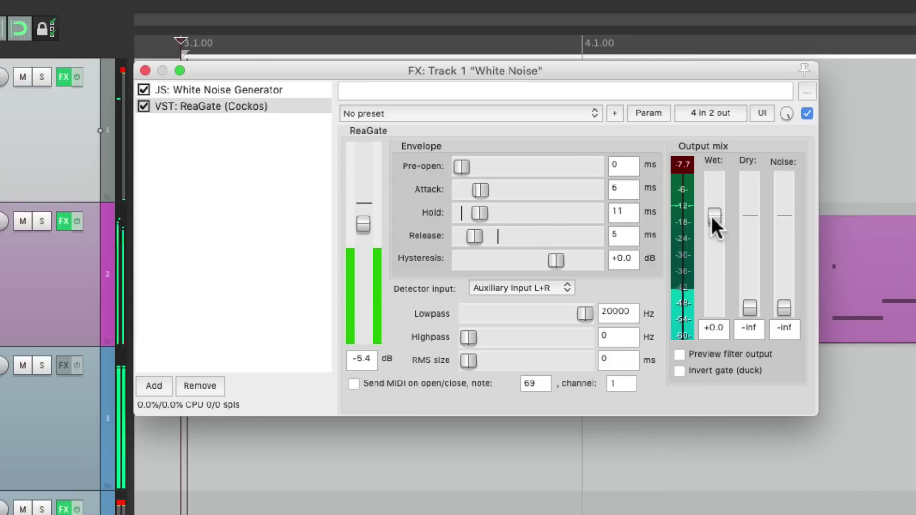
Audition lower wet levels, reset wet to +0.0 dB, and set ReaGate's attack to 3 ms, hold to 9 ms and release to 9 ms
drag(712, 215, 713, 220)
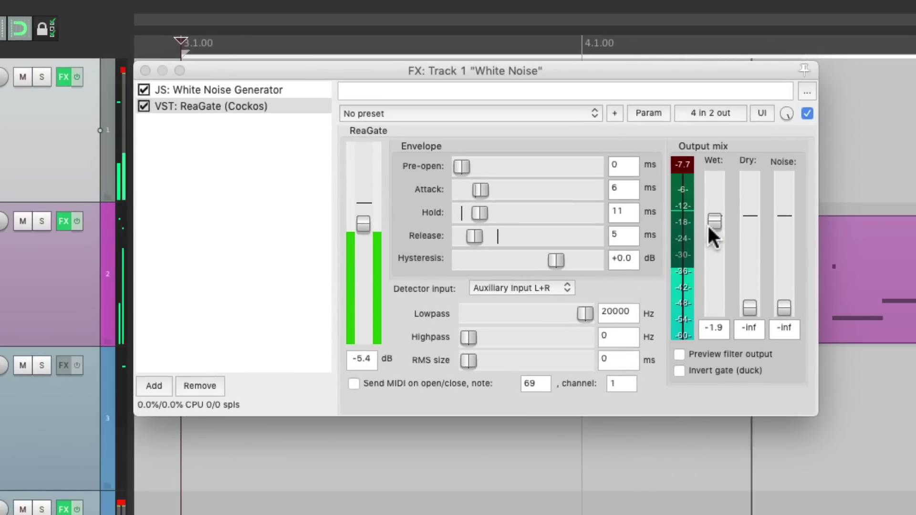
drag(826, 179, 826, 181)
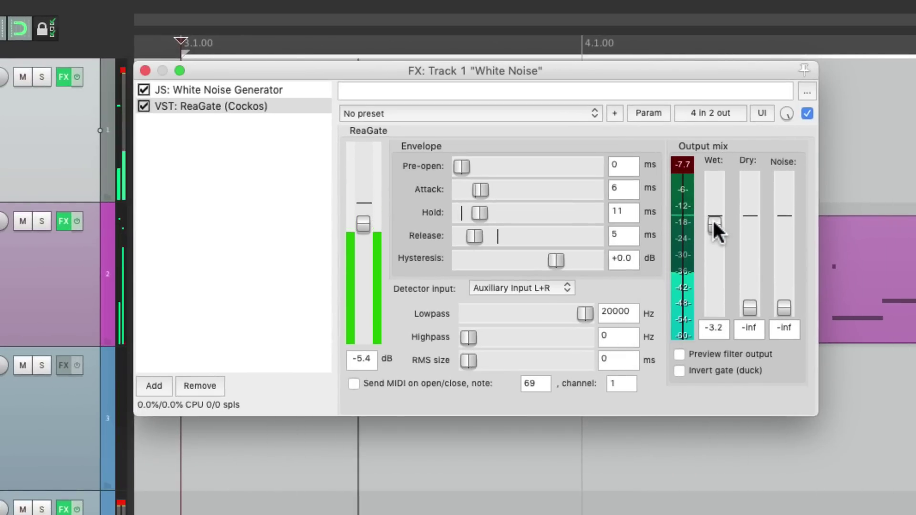
double_click(715, 221)
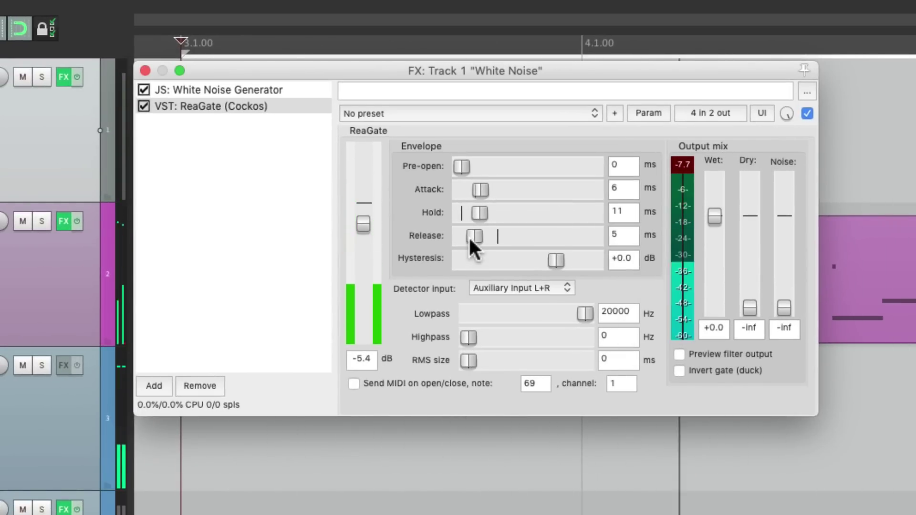
drag(469, 236, 477, 194)
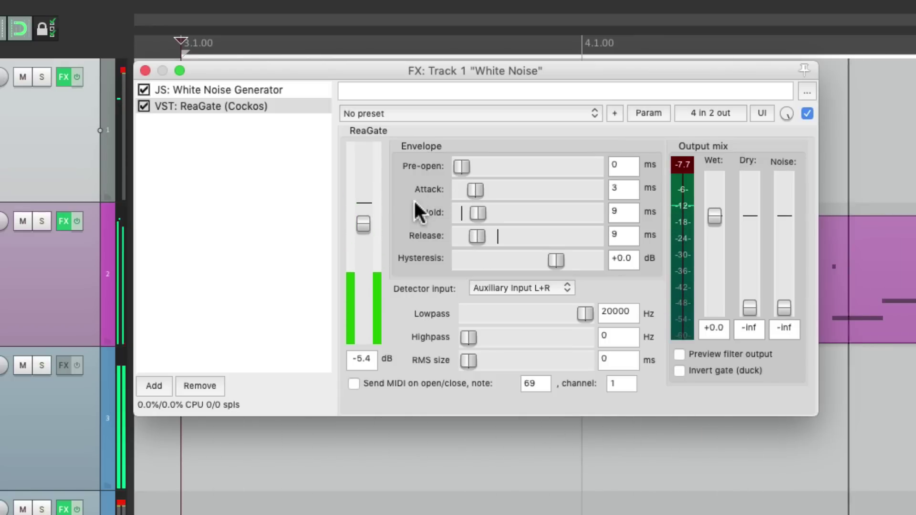
Check the final gate settings by listening with the White Noise Generator off and back on, and end playback
click(145, 88)
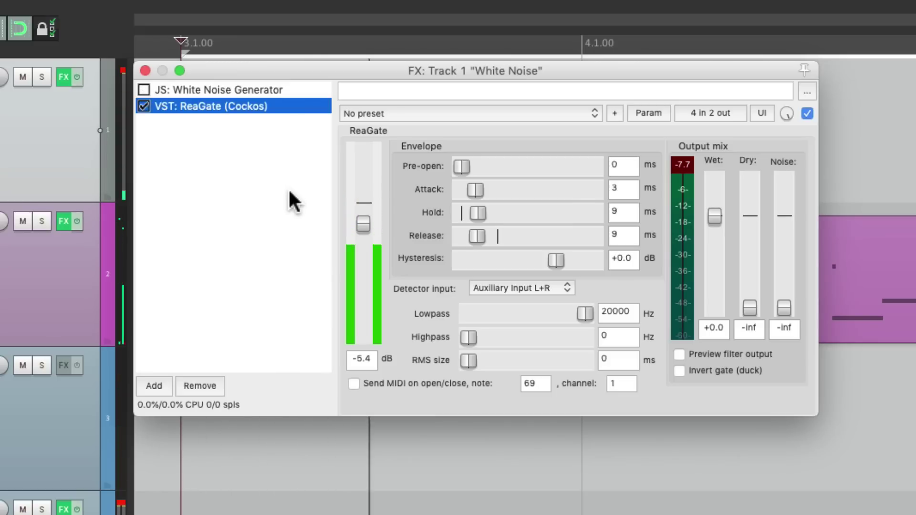
click(144, 89)
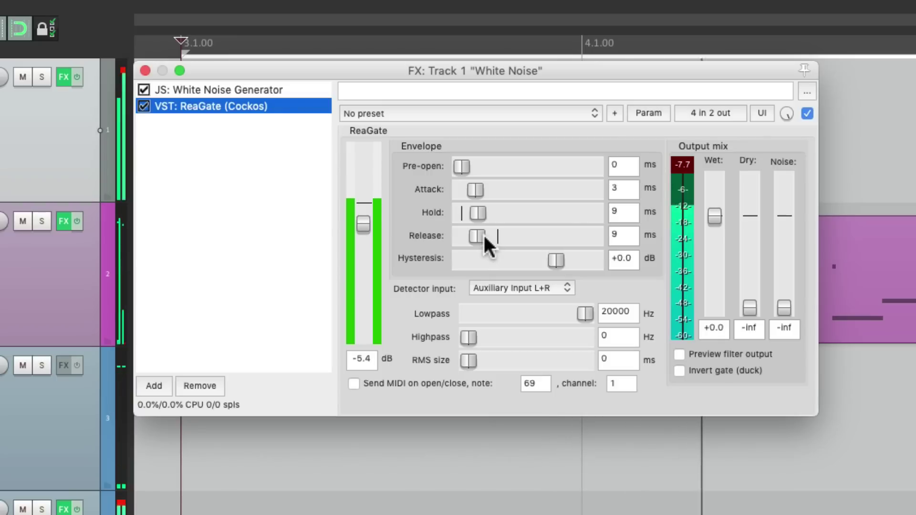
key(space)
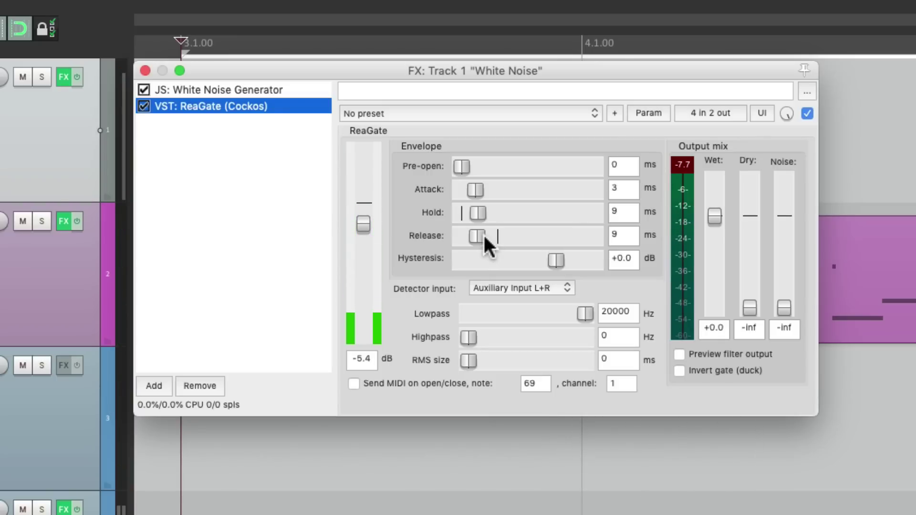